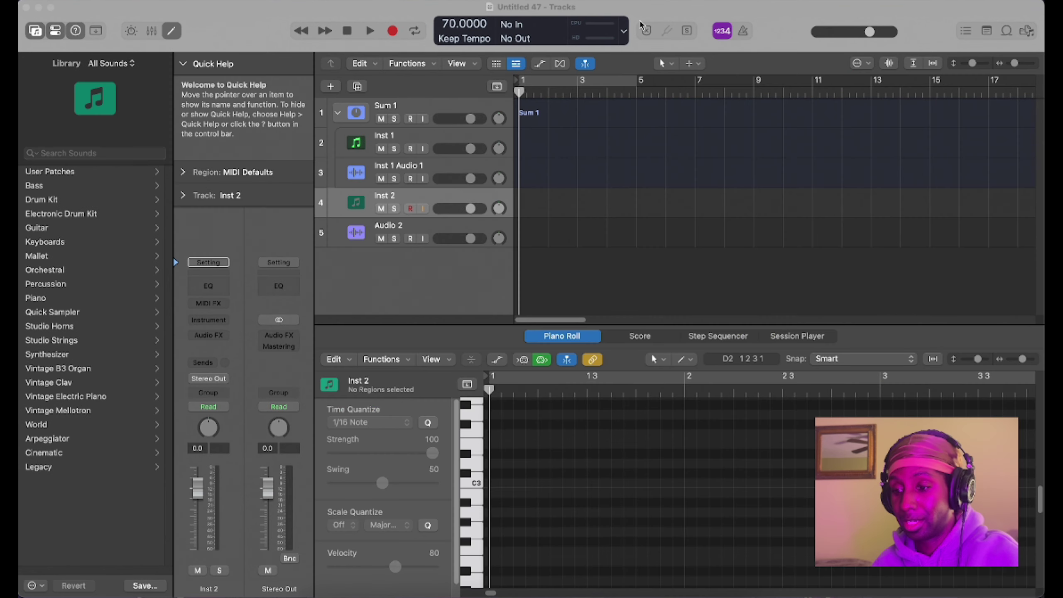
- Set the project tempo to 100 and open the Loops/Samples folder in the All Files browser
left_click_drag(468, 33, 469, 17)
left_click(1027, 31)
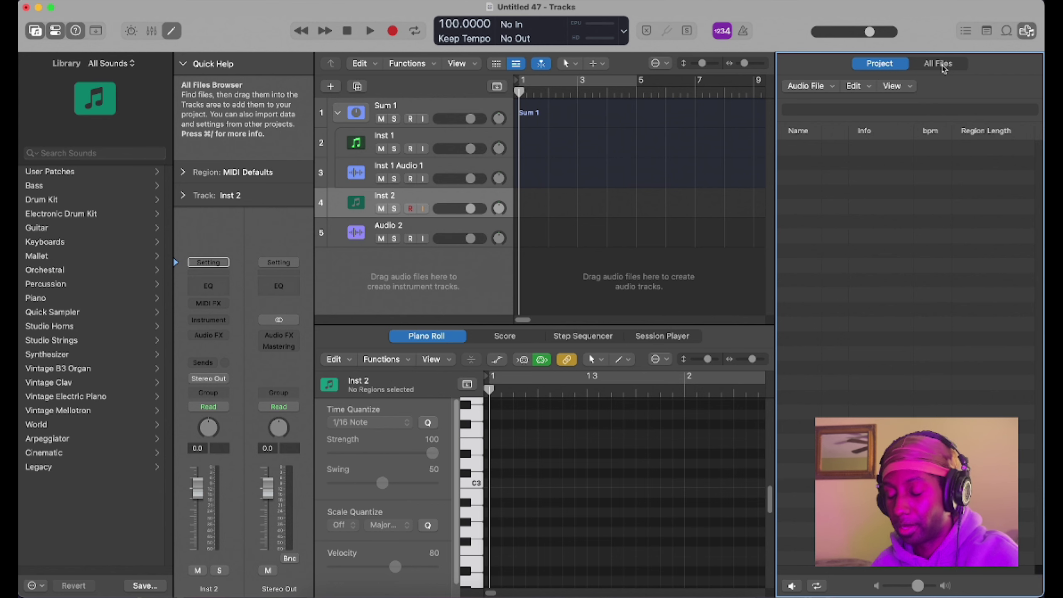
left_click(941, 64)
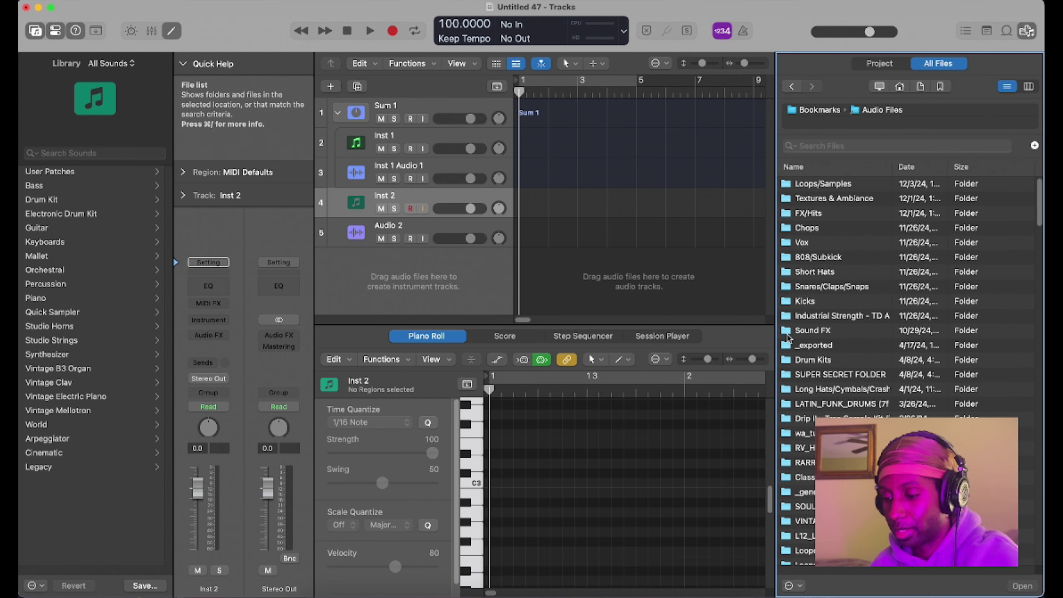
double_click(849, 184)
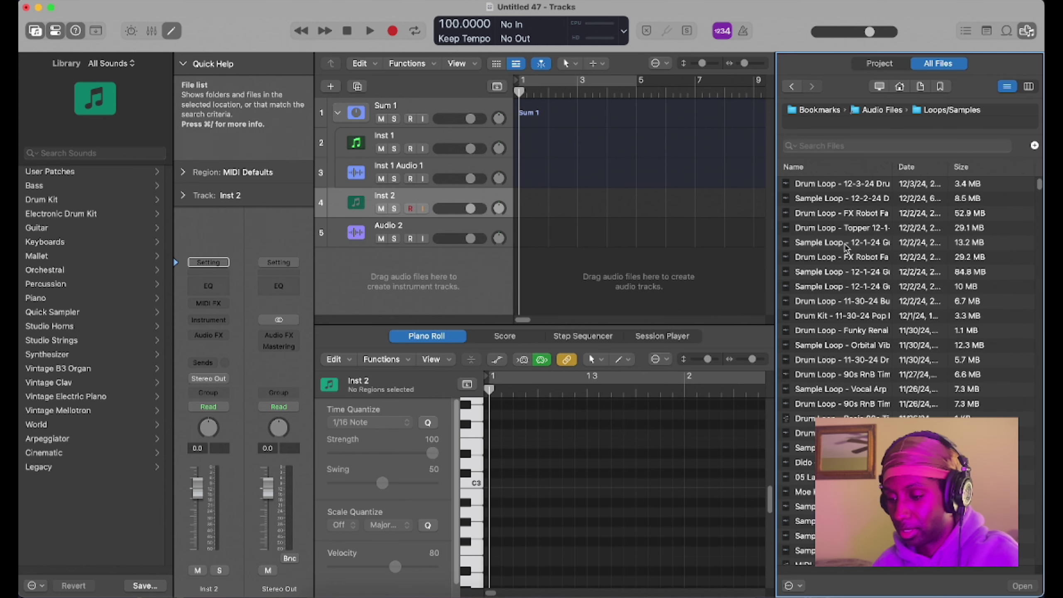
- Audition several drum loops from the Loops/Samples folder, including the 9-26-22 Drum Kit and 11-18 loops
scroll(820, 372, "down", 5)
left_click(819, 400)
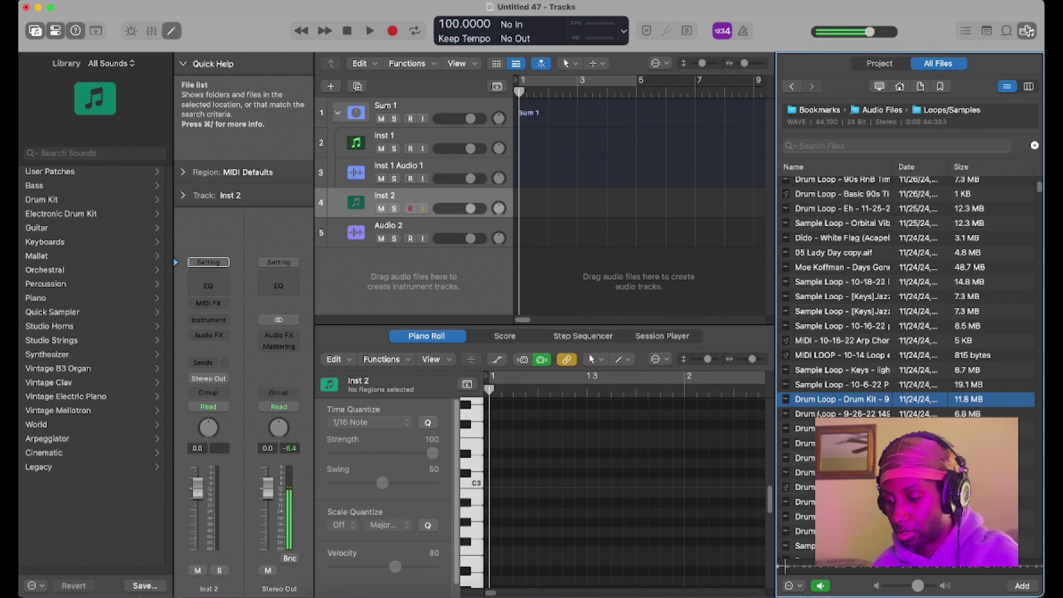
left_click(818, 413)
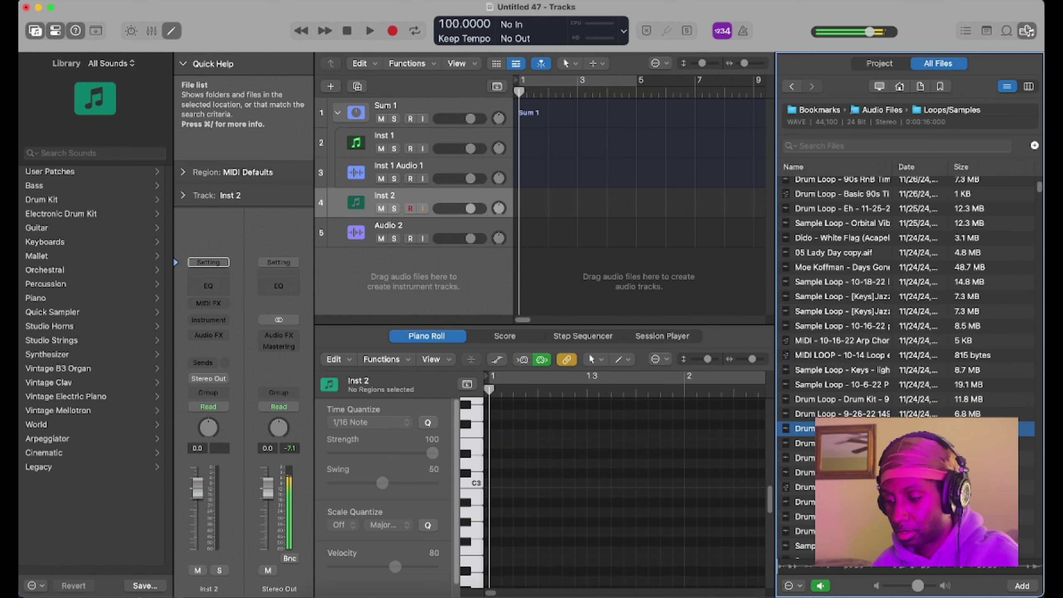
left_click(820, 428)
scroll(827, 414, "down", 2)
left_click(823, 391)
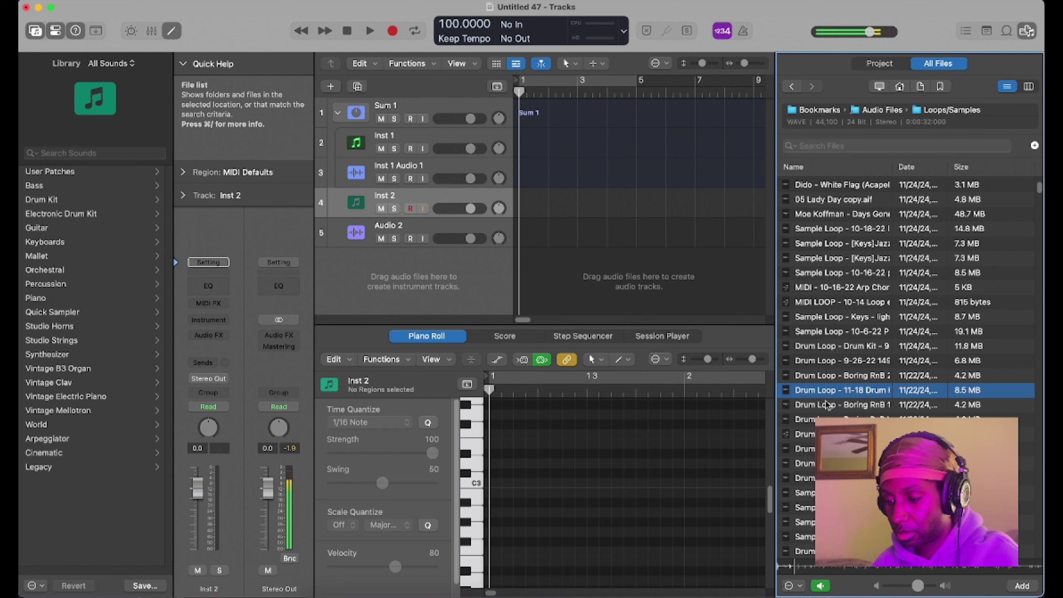
left_click(826, 463)
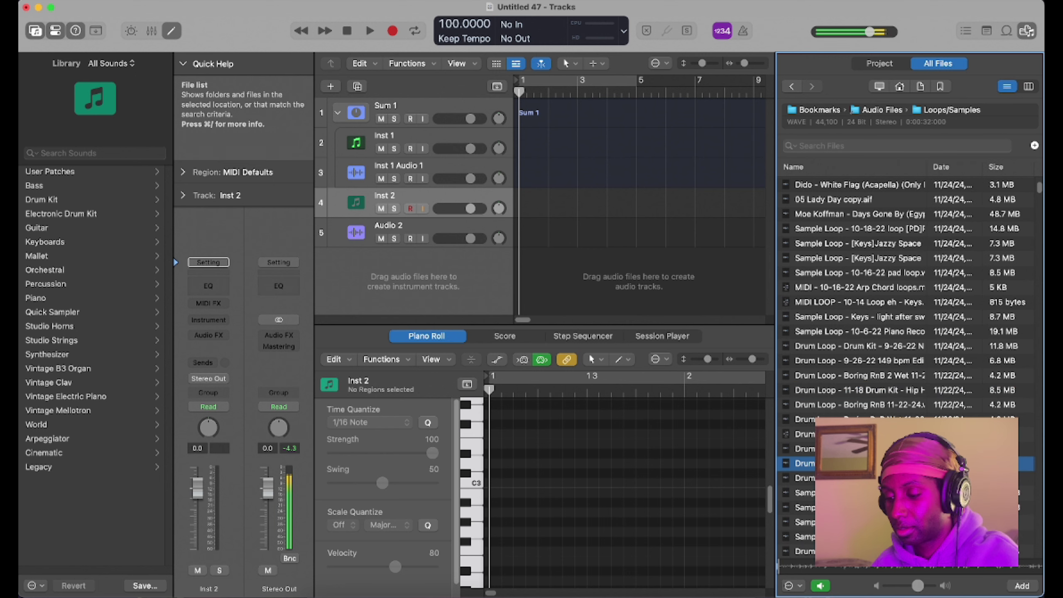
- Preview the sample loops 11-14 synth combo.wav and Dark Fi Bayou Loop 11-9.wav, and stop the playback
scroll(827, 463, "down", 4)
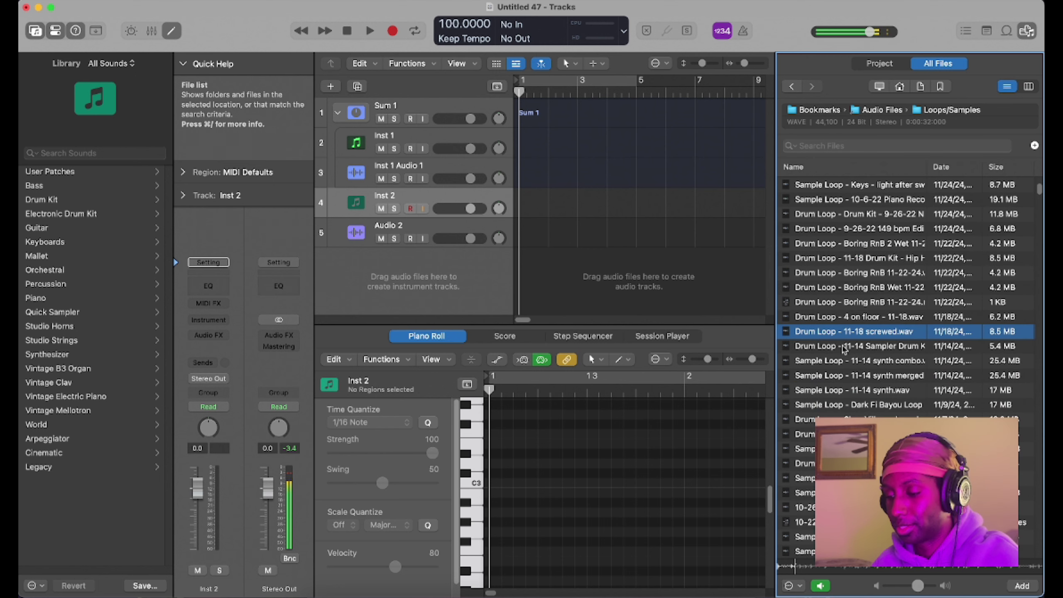
left_click(851, 365)
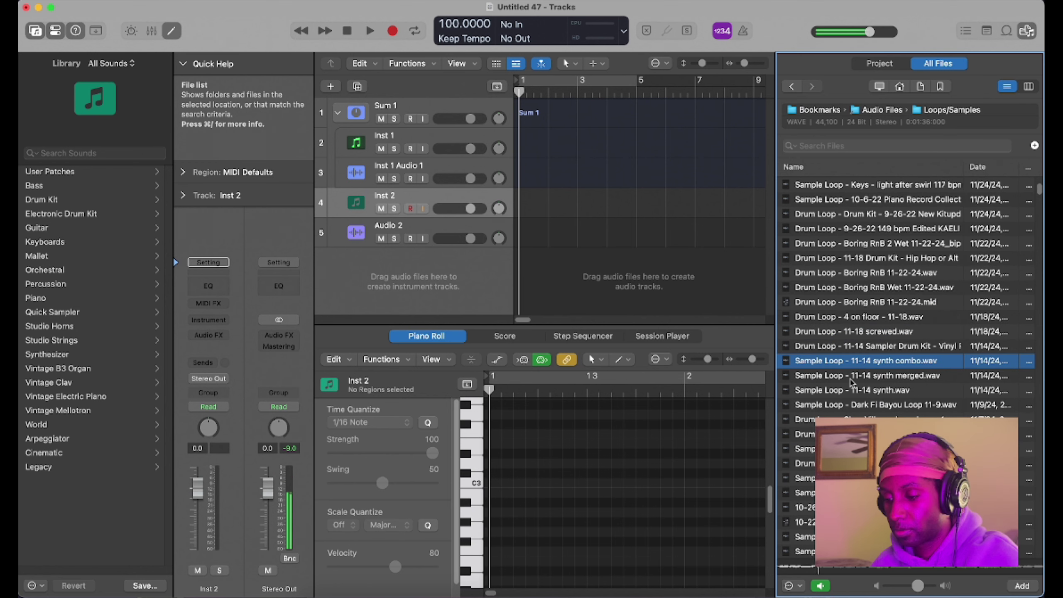
left_click(858, 406)
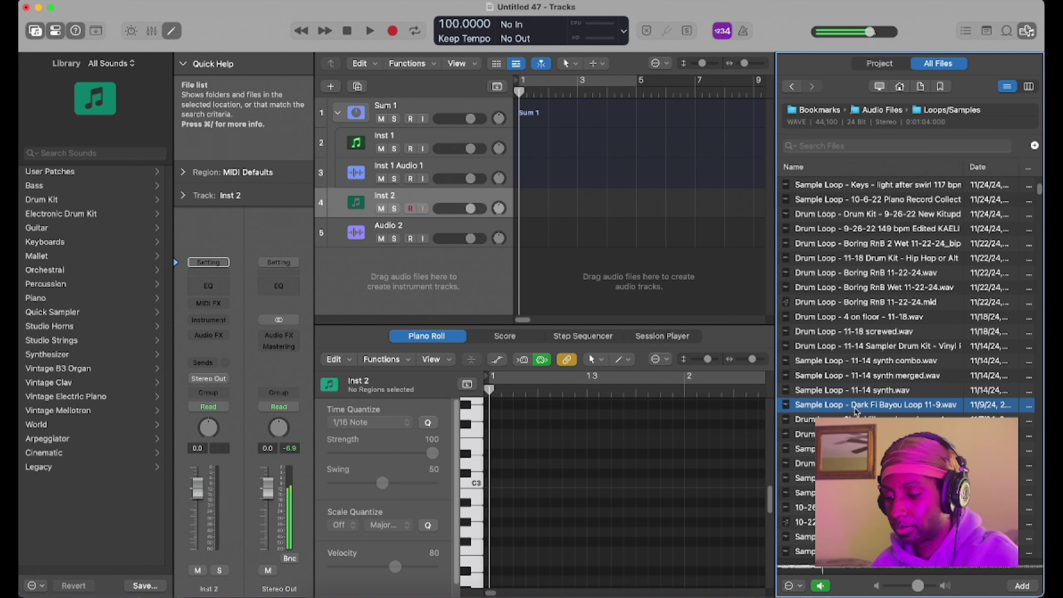
scroll(855, 408, "down", 5)
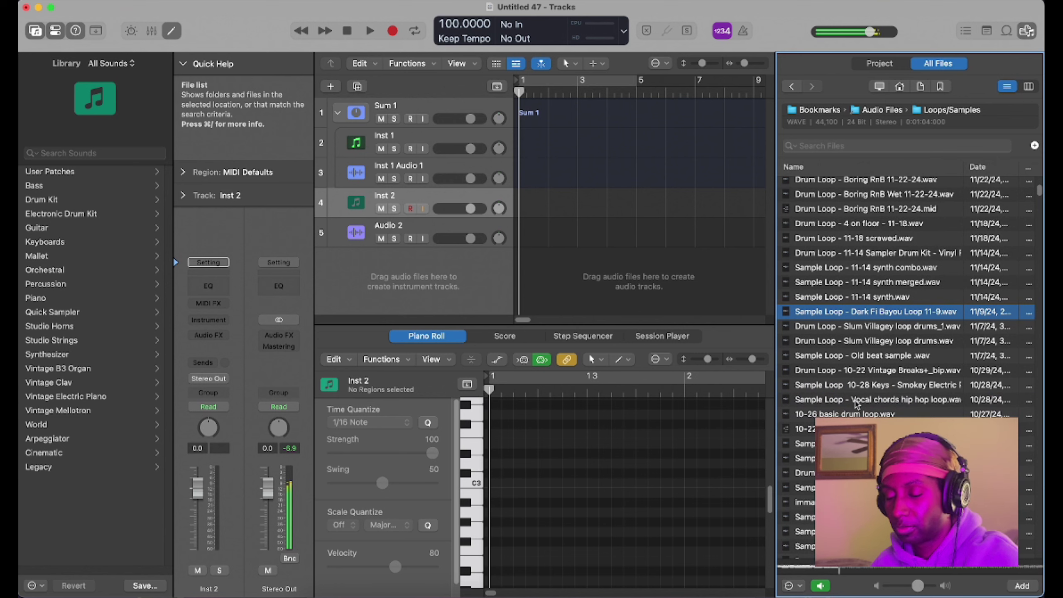
key("space")
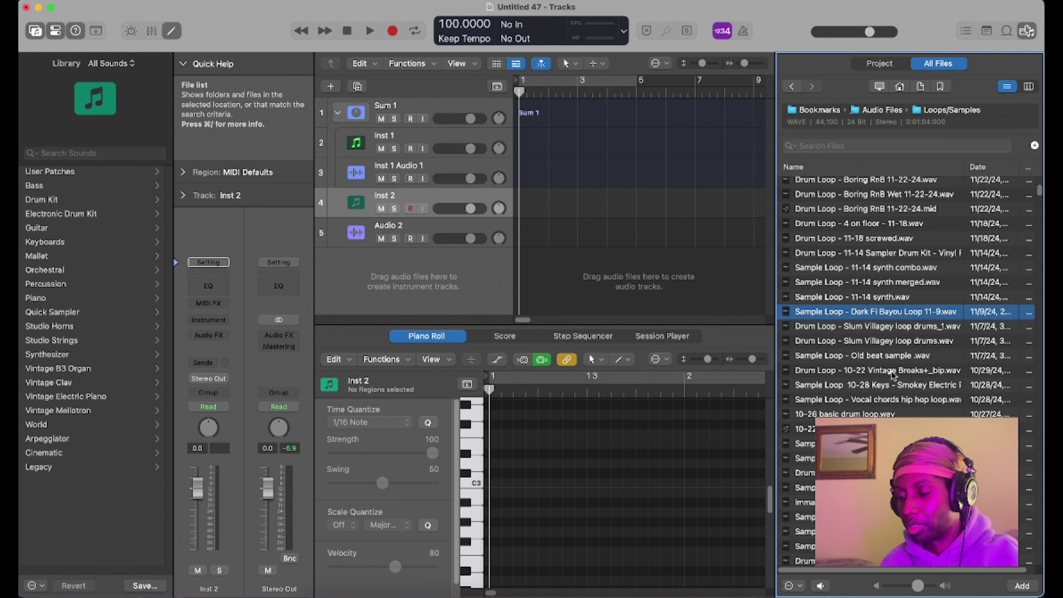
- Open the recent project 11-9 smooth ride
left_click(102, 1)
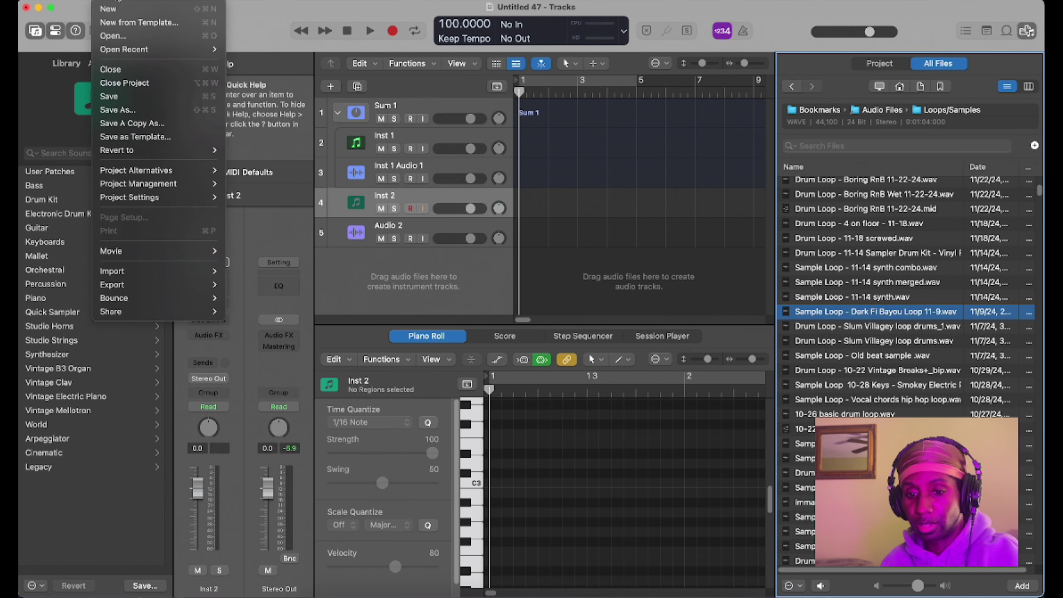
mouse_move(161, 51)
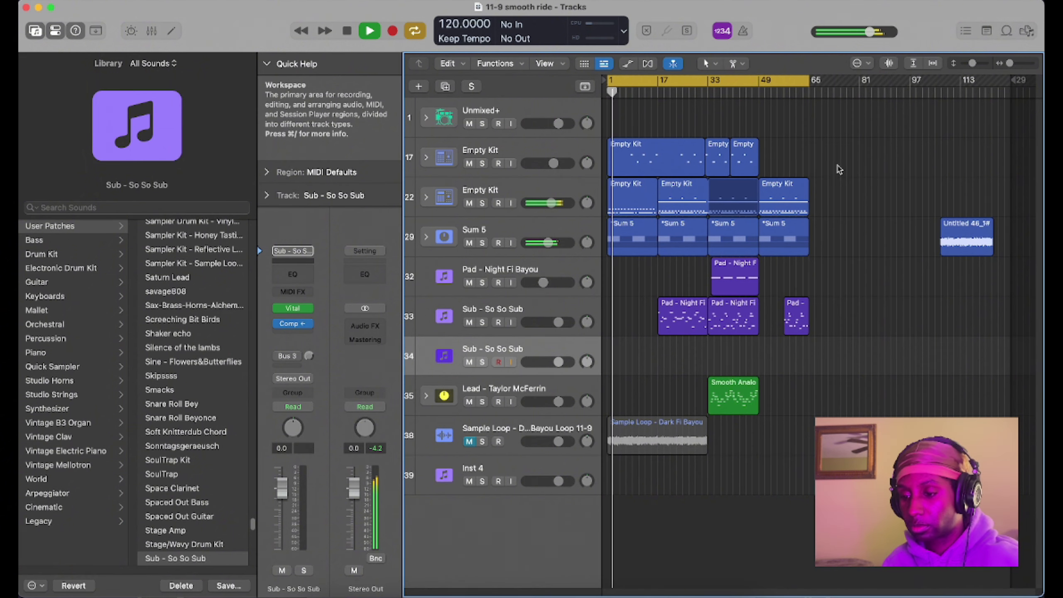
- Set the playhead to bar 33 and clear the Empty Kit drum and sub parts between bars 33 and 35
key("super+Right")
key("super+Right")
key("super+Right")
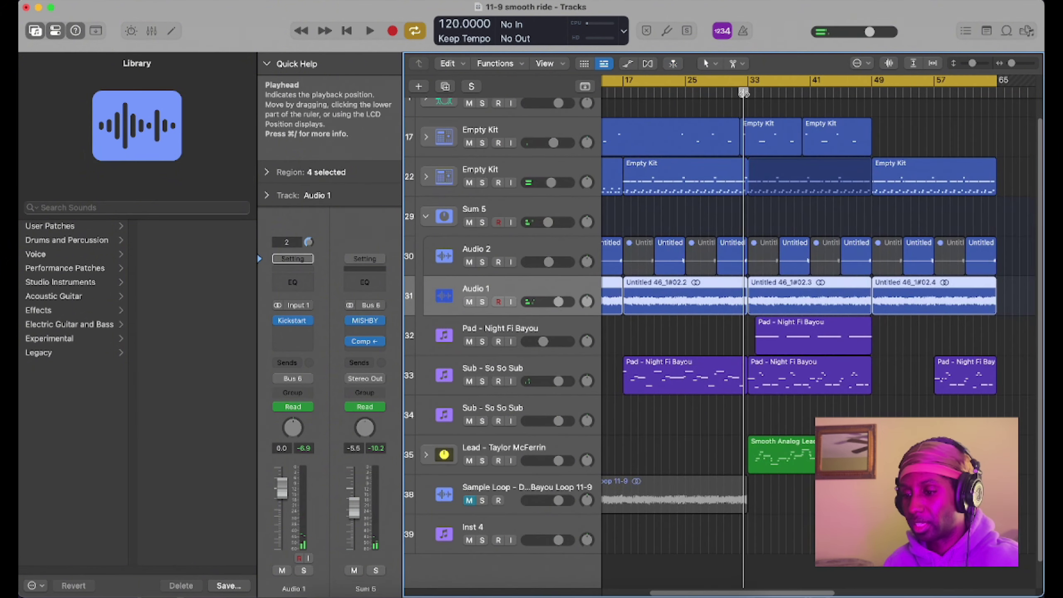
left_click_drag(743, 92, 748, 92)
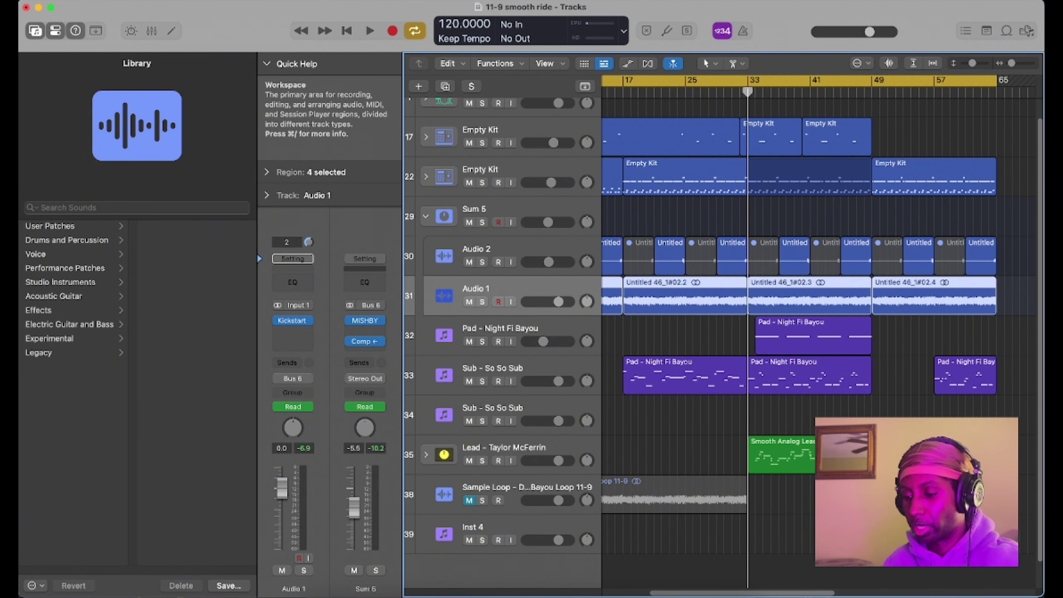
left_click_drag(979, 447, 769, 129)
left_click_drag(976, 132, 766, 461)
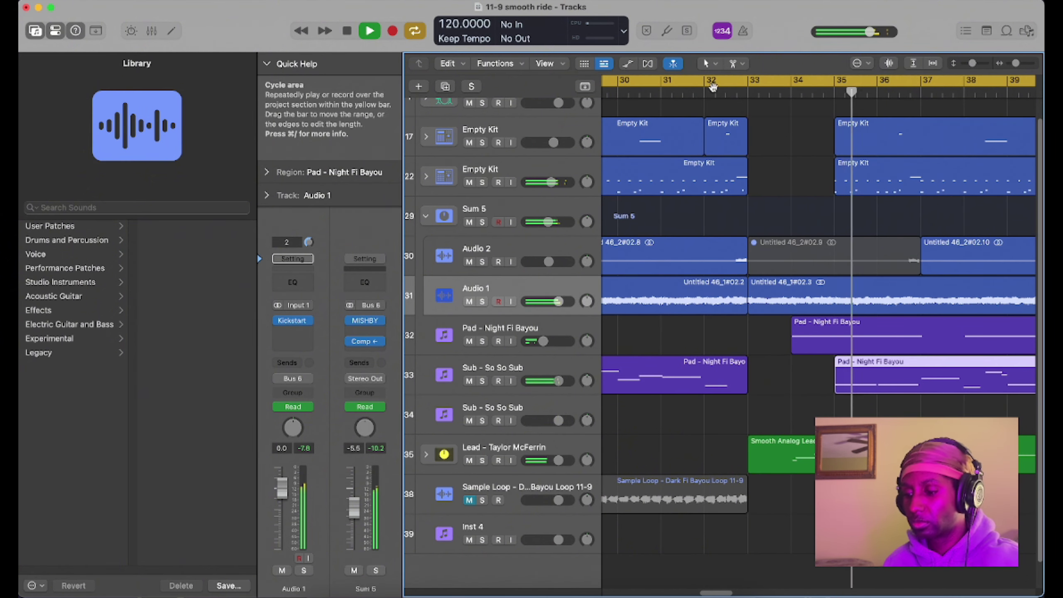
- Place the MMG_FX-Drive-By-Rise sample at bar 33 on its own track and move that track above Sum 5
scroll(859, 229, "down", 3)
scroll(859, 229, "down", 3)
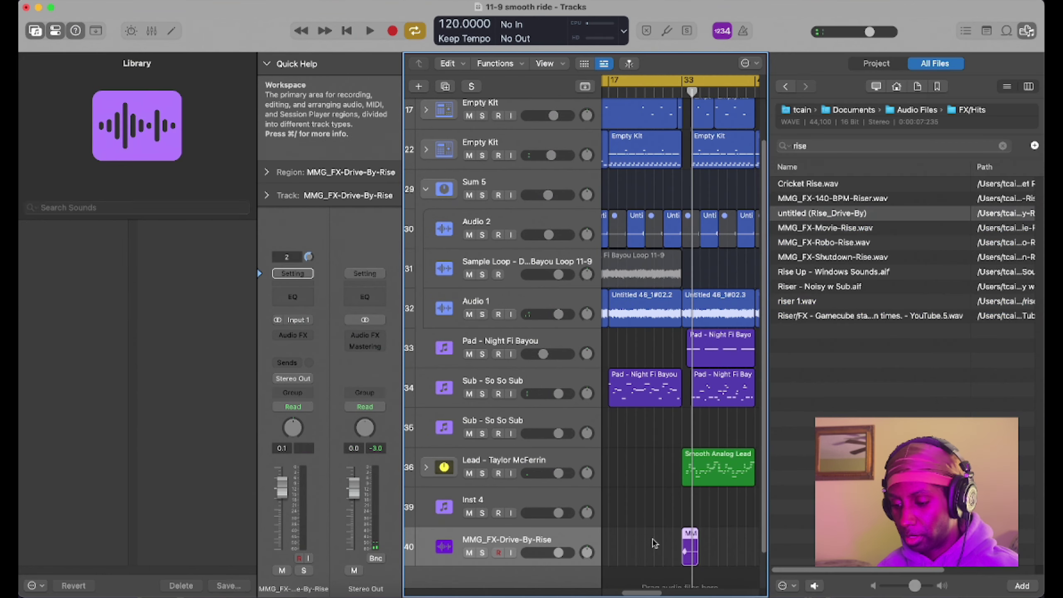
left_click_drag(560, 538, 607, 168)
scroll(693, 176, "up", 6)
scroll(695, 180, "down", 5)
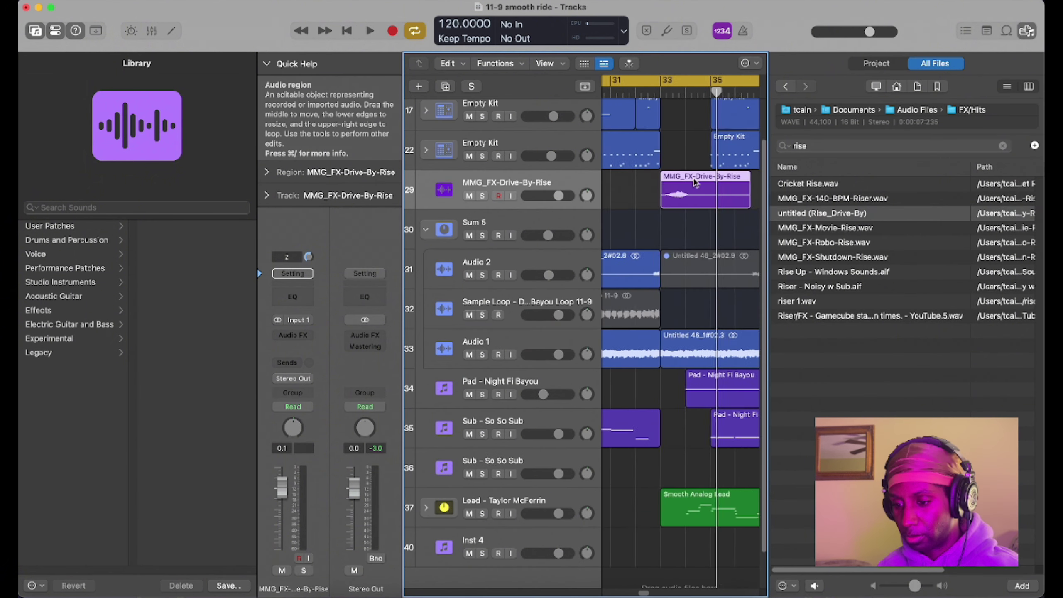
- Play the arrangement from bar 33 to hear the rise effect in the breakdown
left_click(658, 92)
key("space")
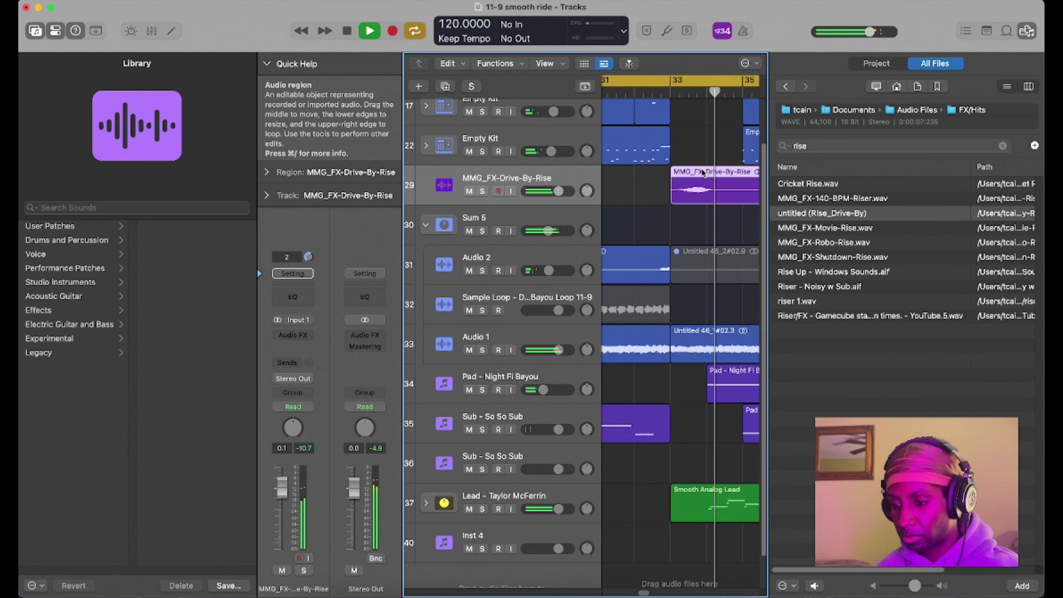
key("space")
- Split the MMG_FX-Drive-By-Rise region just past bar 34 and delete the remainder
scroll(716, 187, "down", 4)
scroll(716, 187, "up", 5)
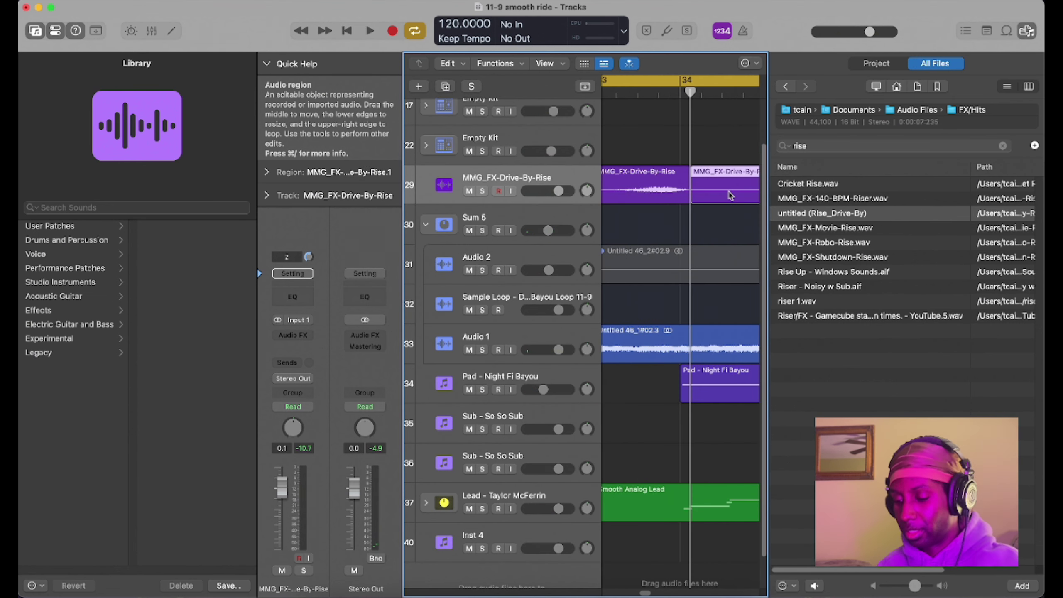
key("Delete")
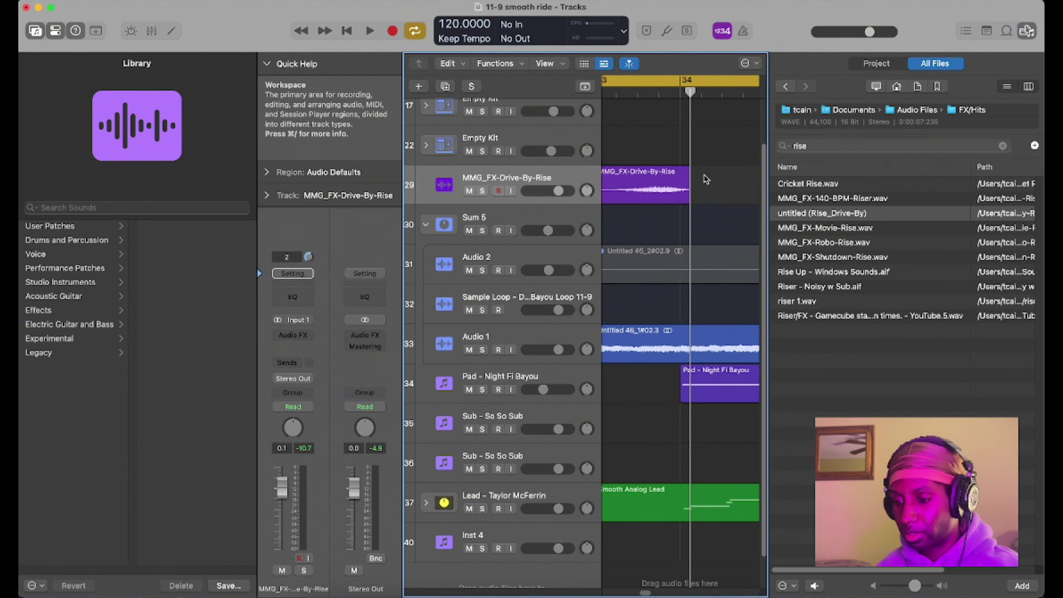
scroll(698, 186, "down", 3)
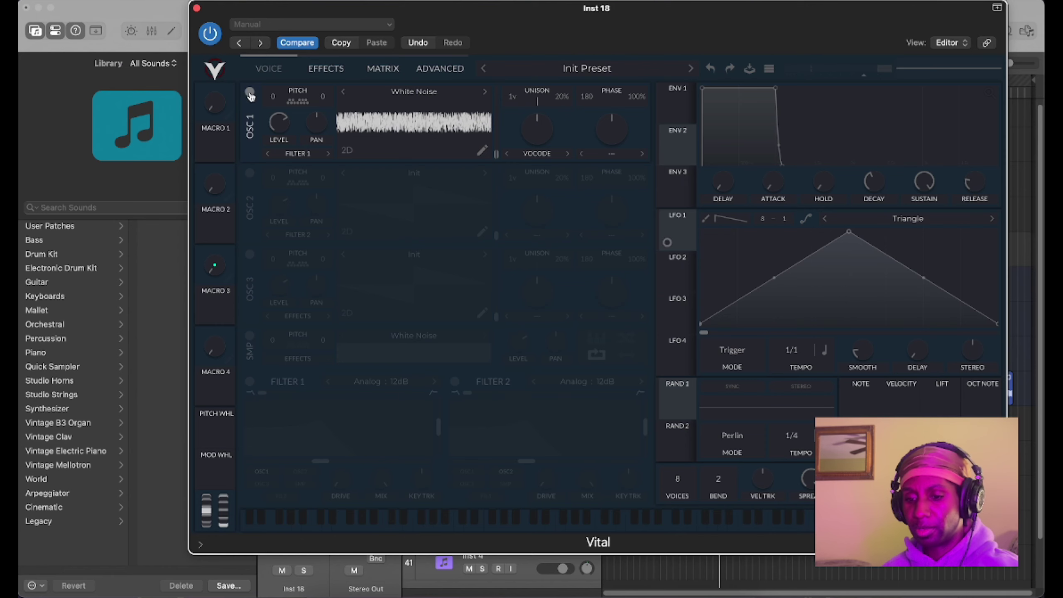
- Enable Vital's White Noise sampler in place of oscillator 1, route it to Filter 1+2 and turn on Filter 1
left_click(250, 336)
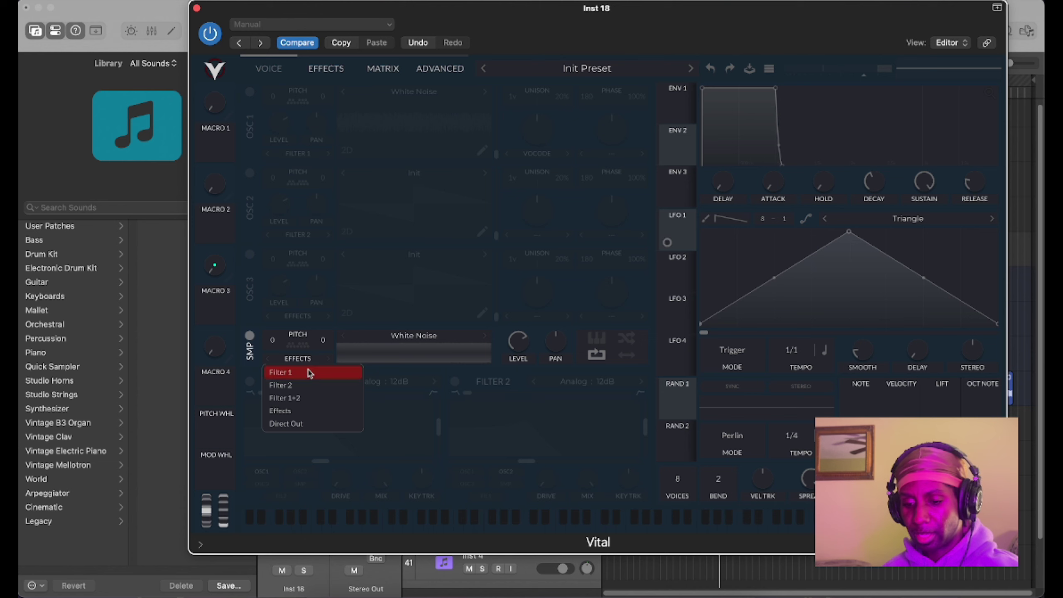
left_click(305, 397)
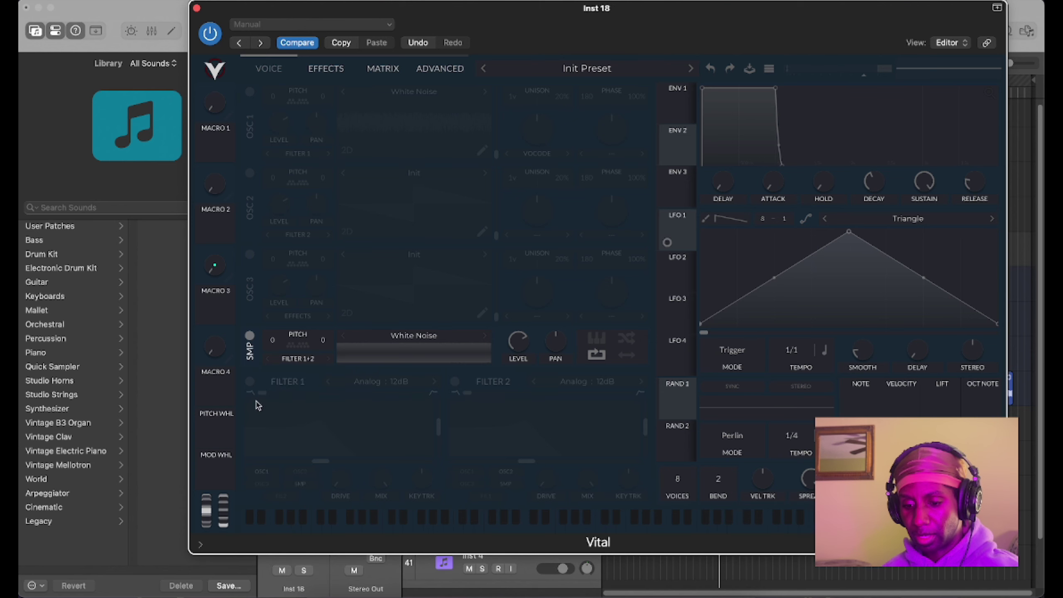
left_click(250, 382)
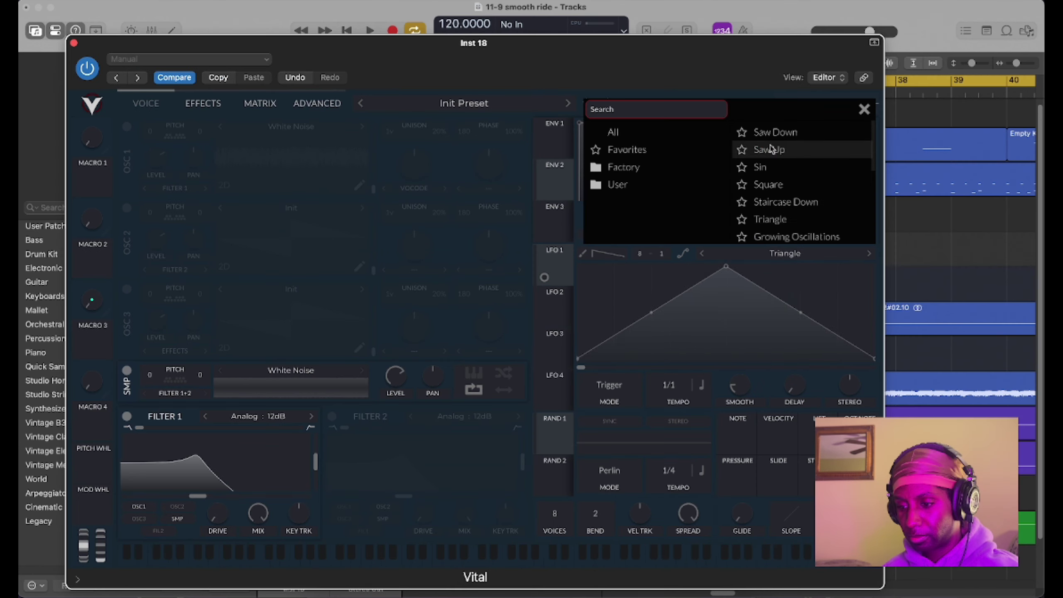
- Set LFO 1 to the Saw Up shape at a 2/1 tempo and assign it to the Filter 1 cutoff
left_click(772, 149)
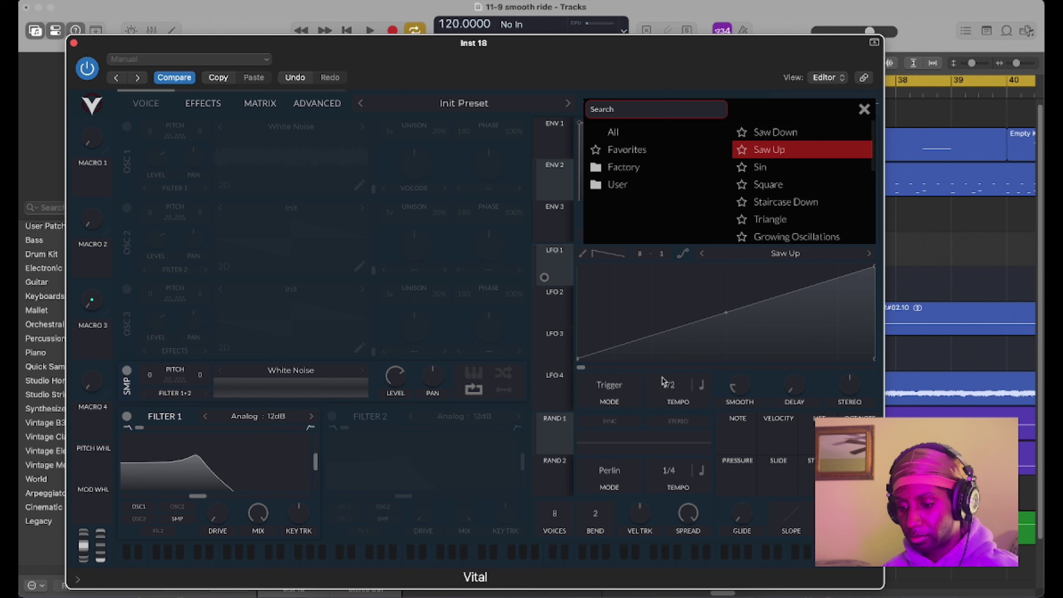
left_click_drag(554, 270, 197, 495)
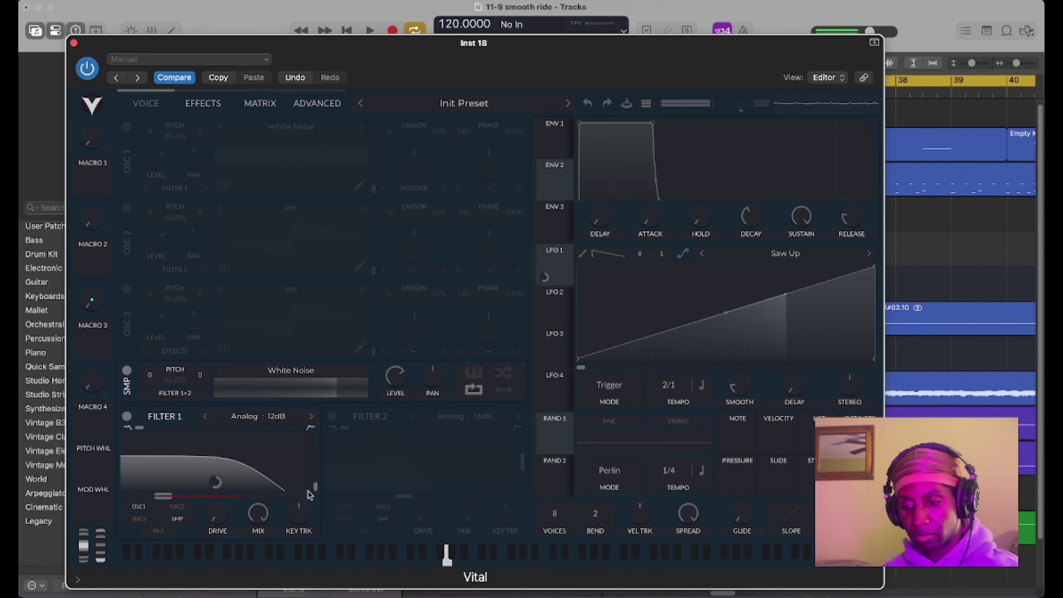
- Reshape LFO 1 against playback into a concave rising curve with a raised start and an added point near the middle
key("space")
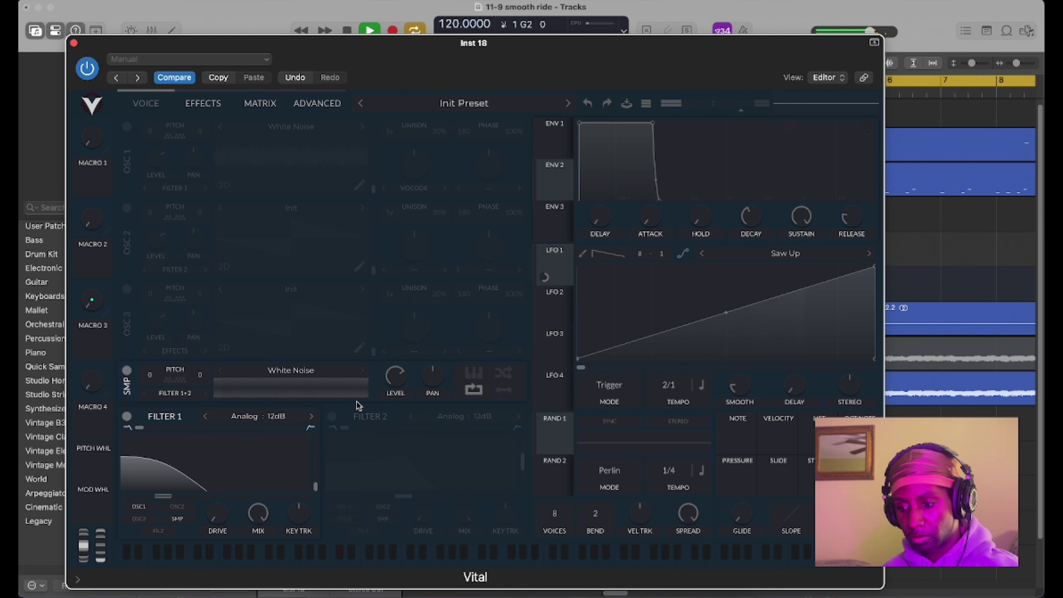
left_click_drag(729, 316, 727, 344)
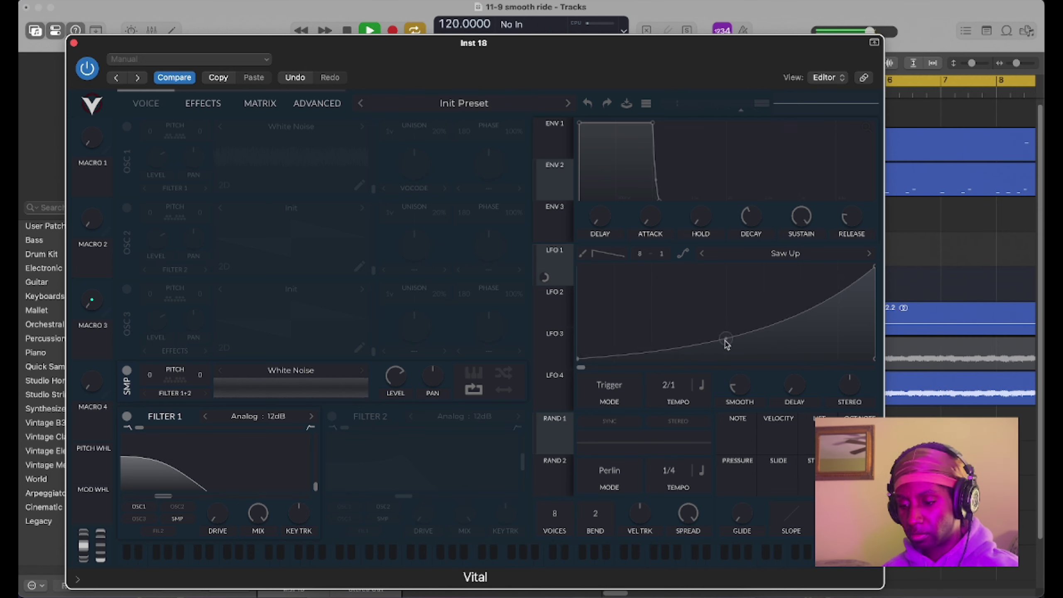
left_click_drag(580, 356, 574, 328)
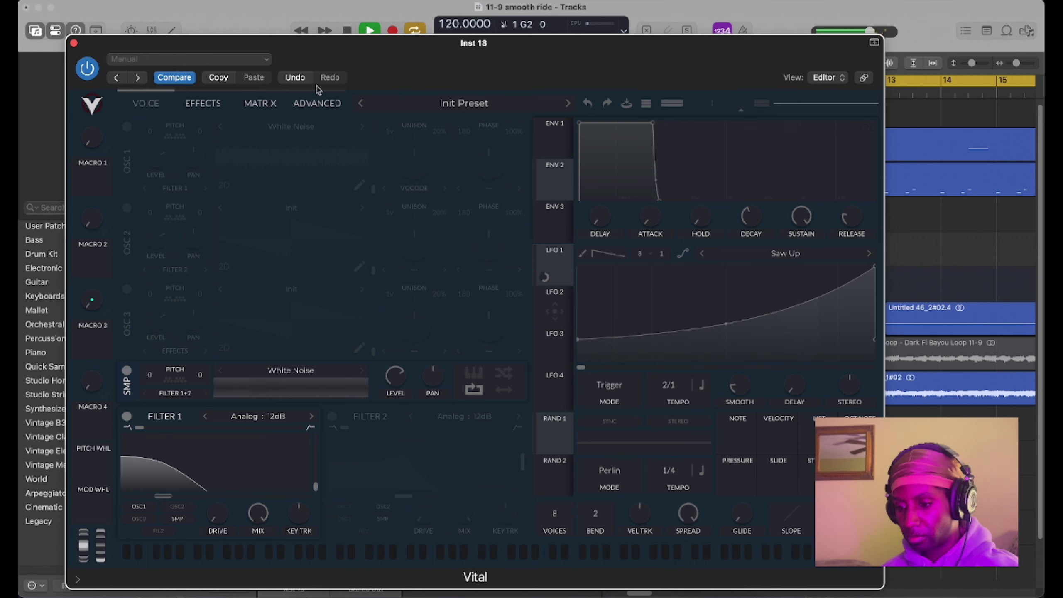
key("space")
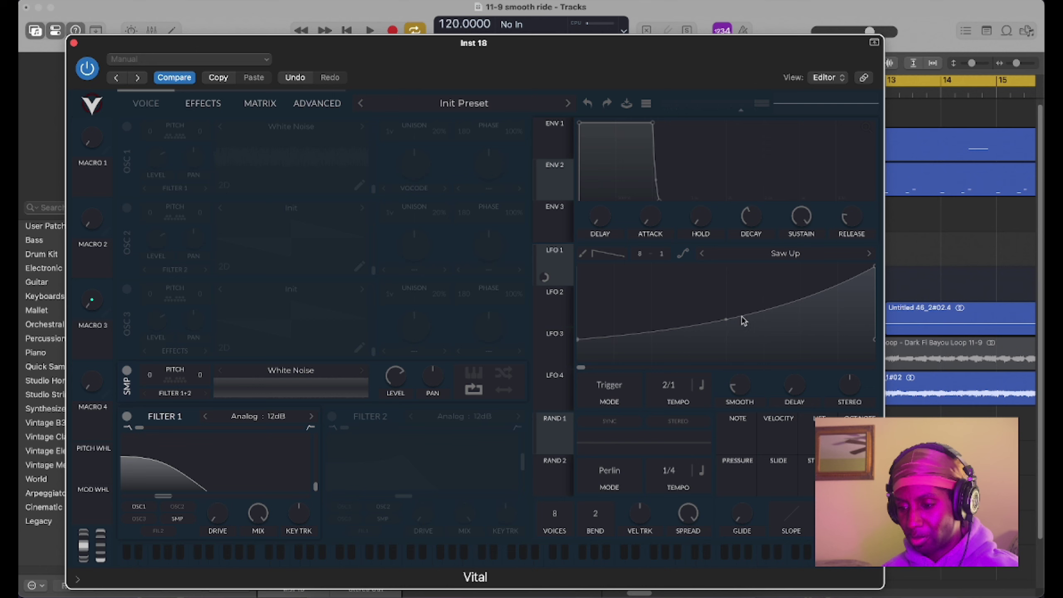
double_click(743, 317)
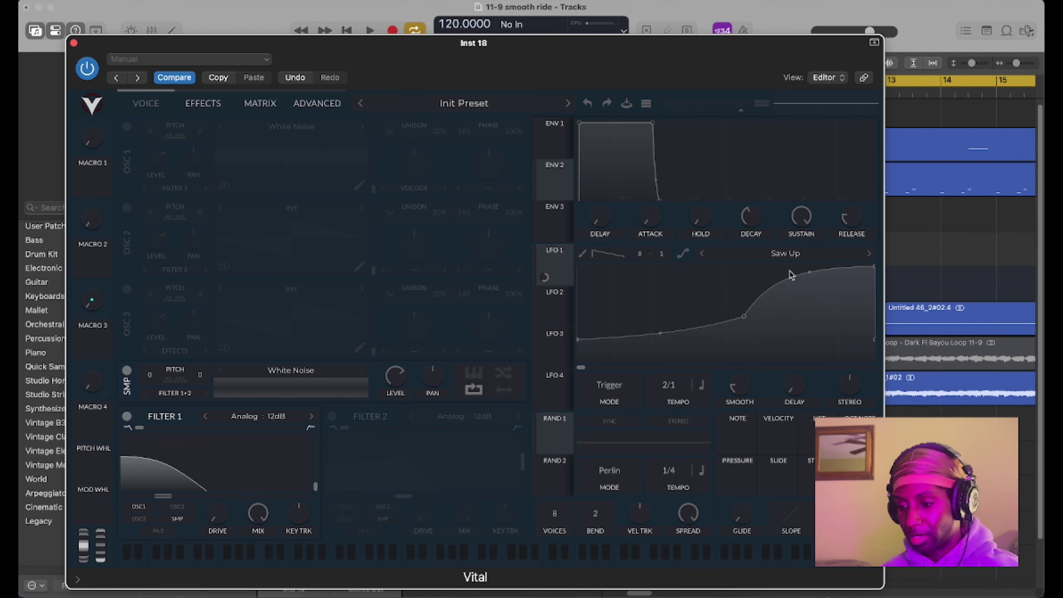
left_click_drag(744, 316, 726, 320)
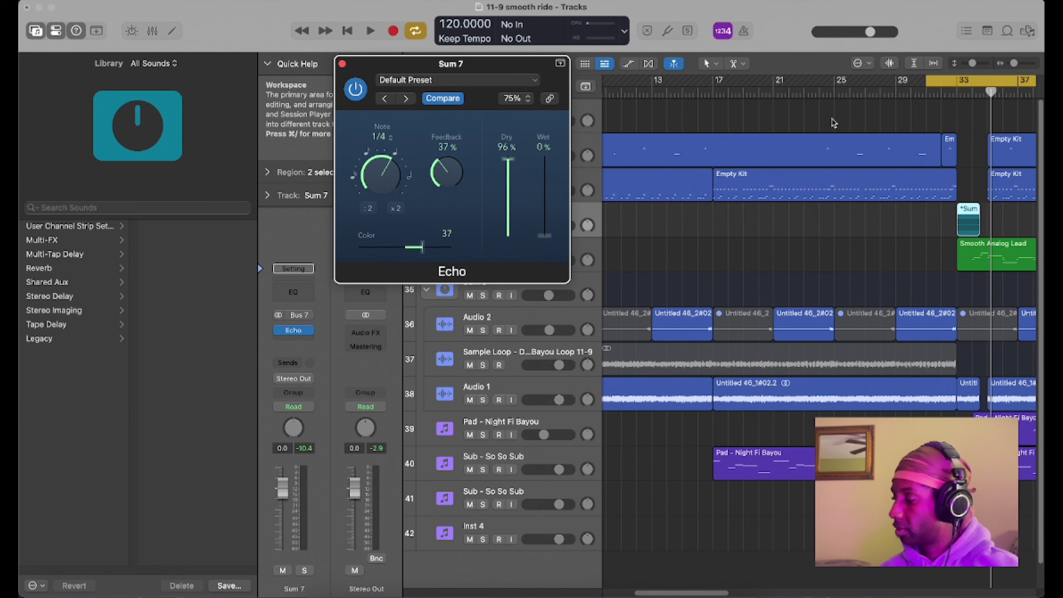
- Play the cycled section around bar 33 to hear the Echo effect on Sum 7
key("space")
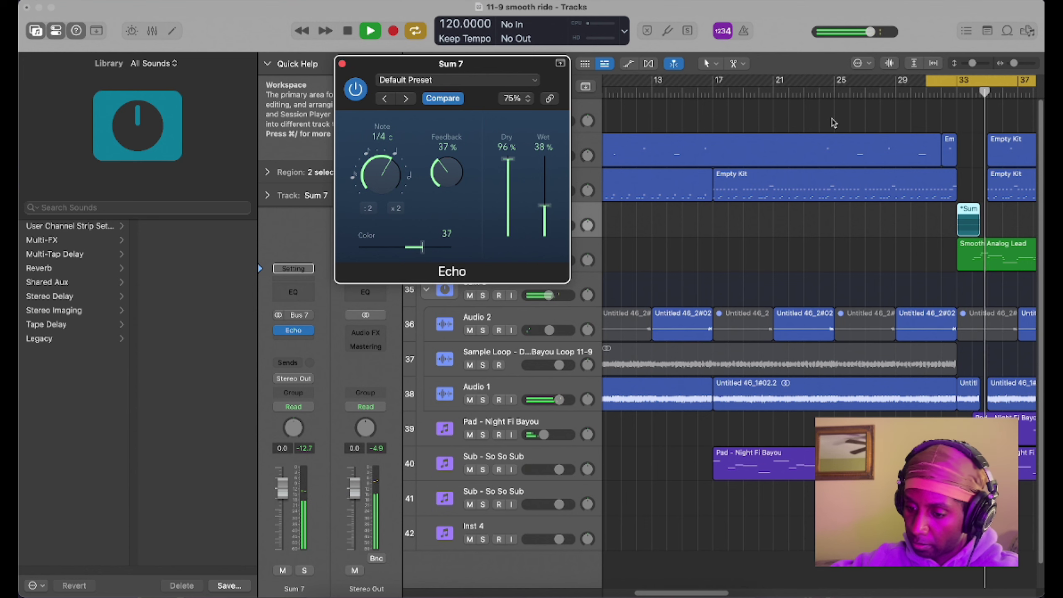
- Collapse the Sum 7 track stack and hide the track automation in the arrangement
key("space")
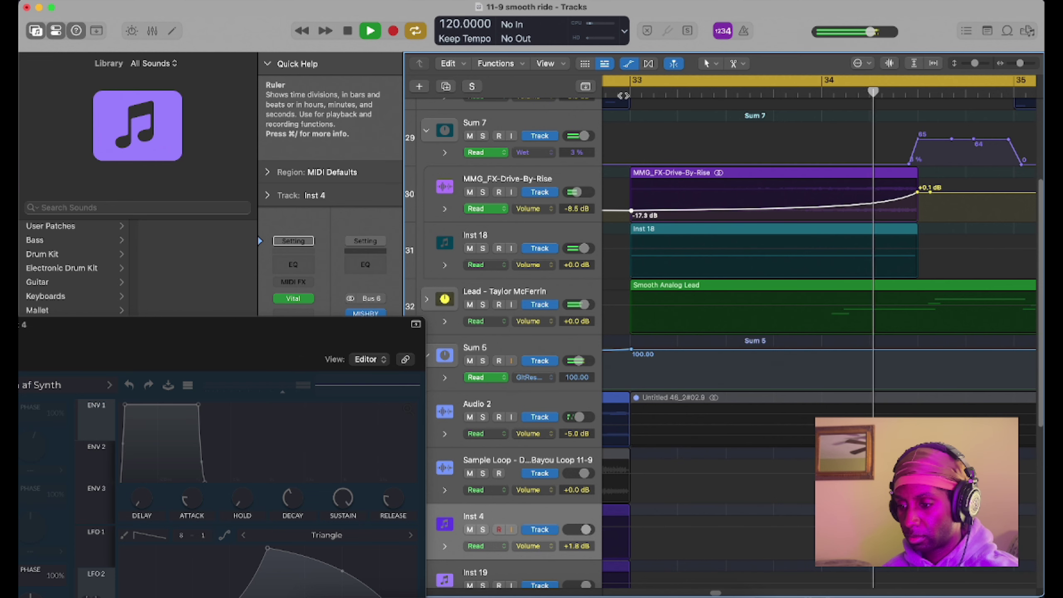
left_click(427, 131)
scroll(772, 172, "down", 3)
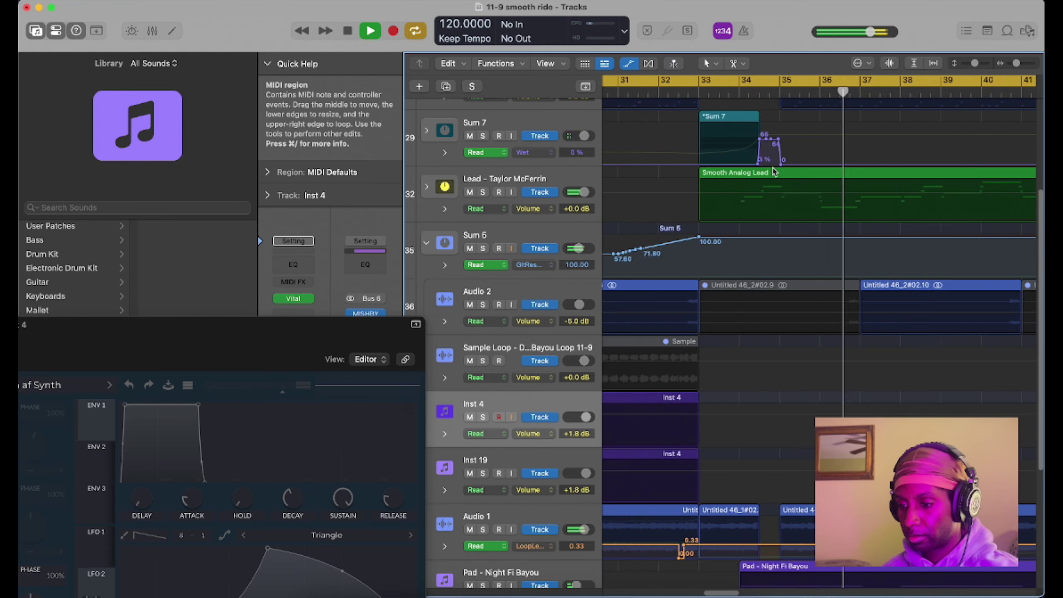
scroll(774, 172, "left", 3)
scroll(774, 172, "up", 2)
left_click(629, 64)
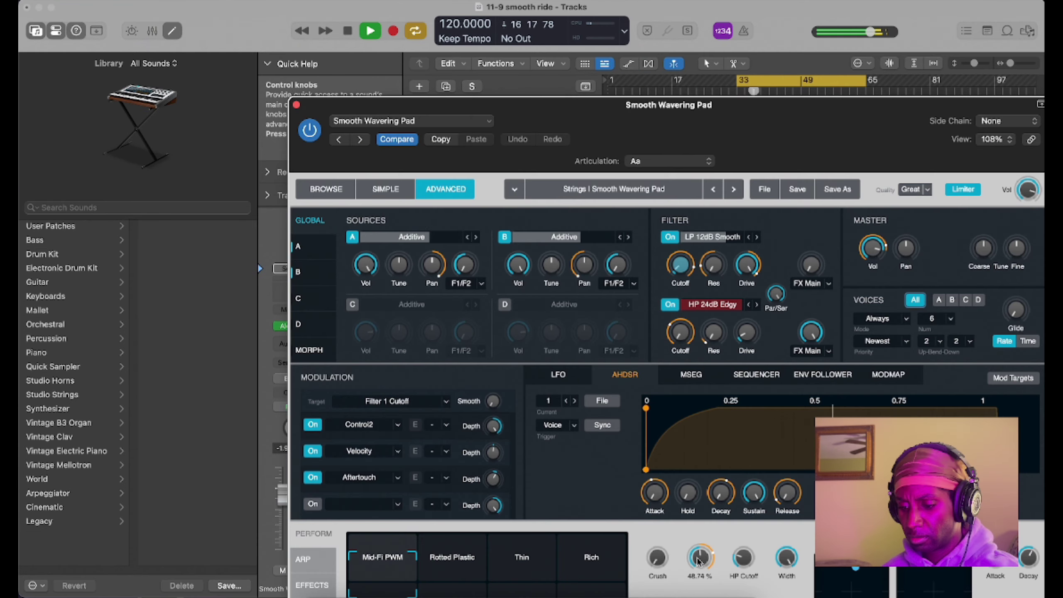
- Lower the LP Cutoff performance control of the Smooth Wavering Pad and open the settings of source A
left_click_drag(697, 561, 697, 593)
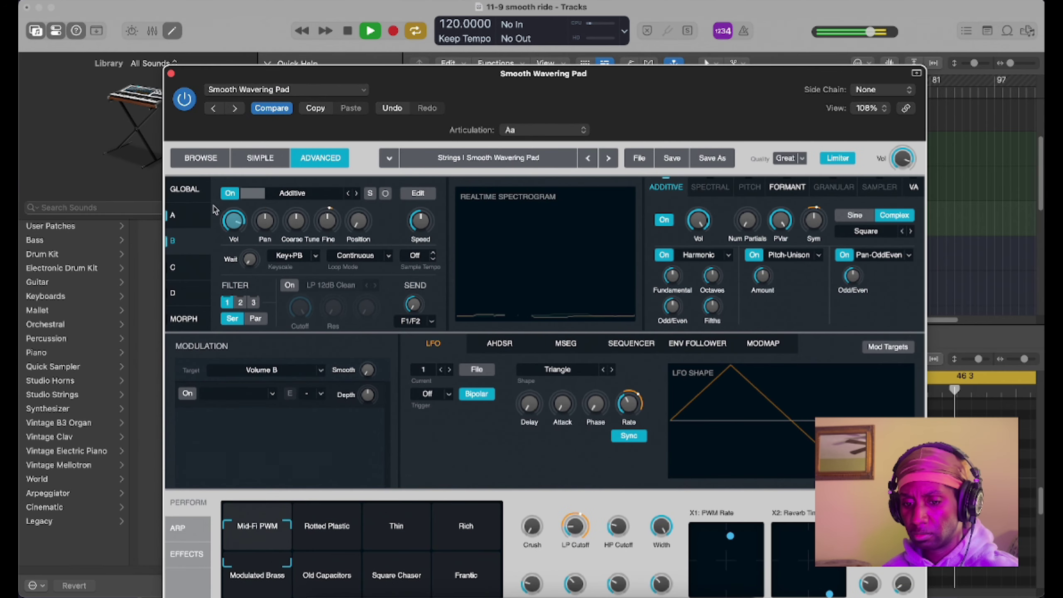
left_click(189, 216)
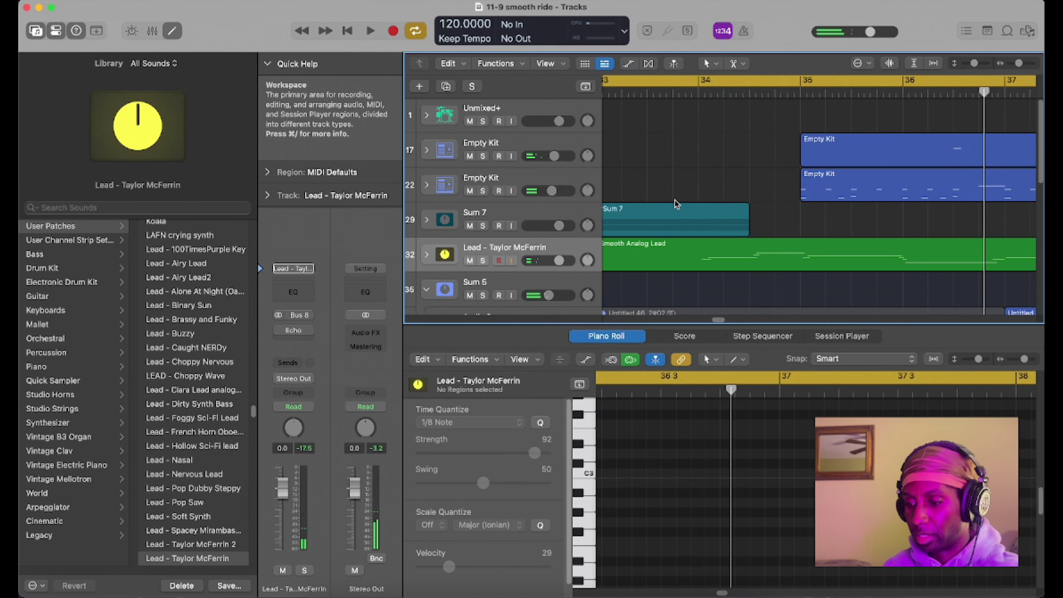
- Select the lowest Sub - So So Sub track in the arrangement
scroll(677, 204, "down", 5)
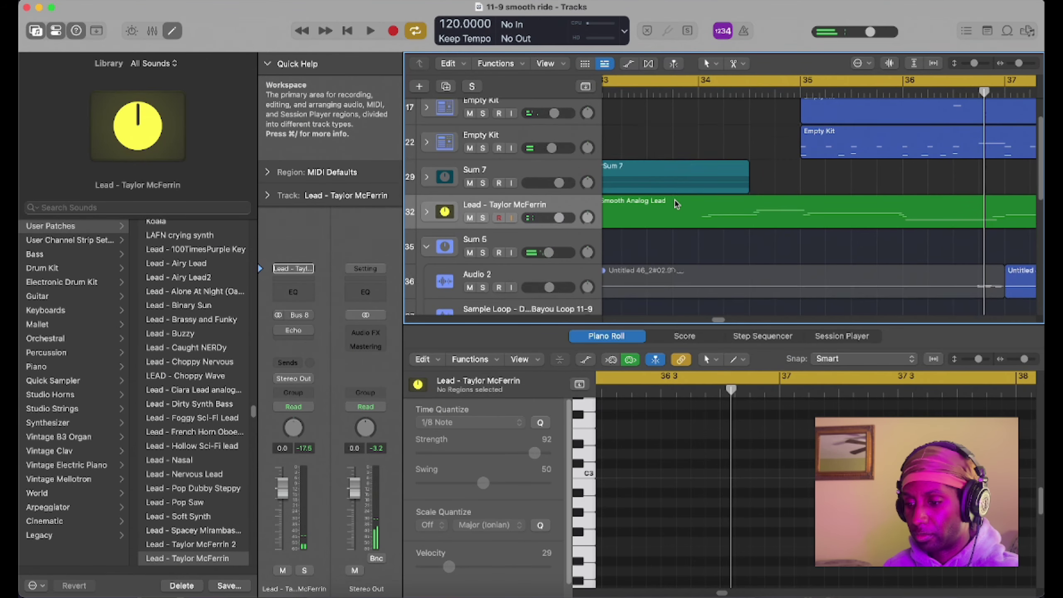
scroll(677, 204, "up", 3)
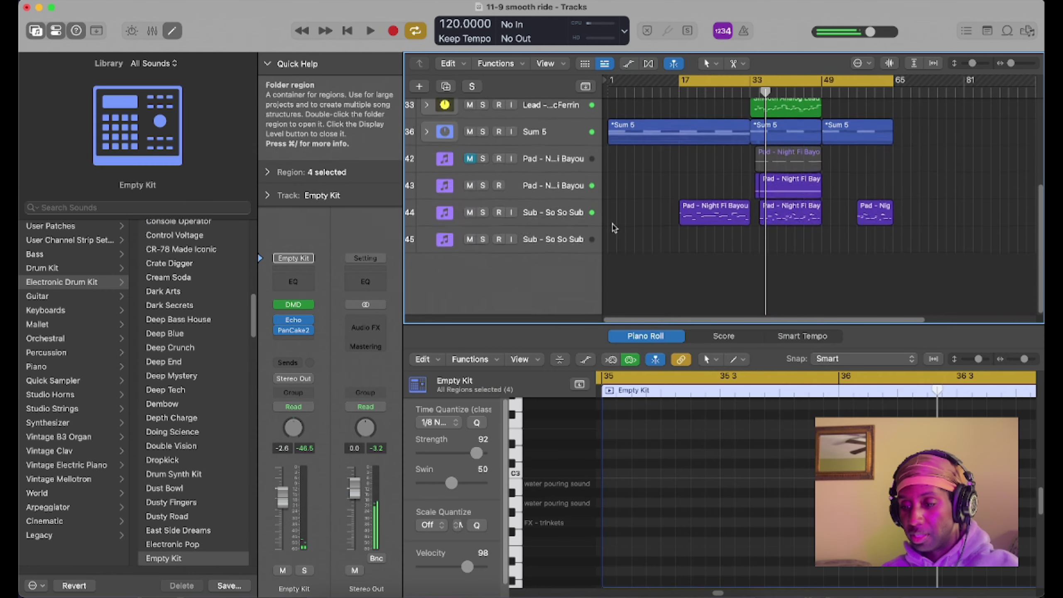
left_click(561, 238)
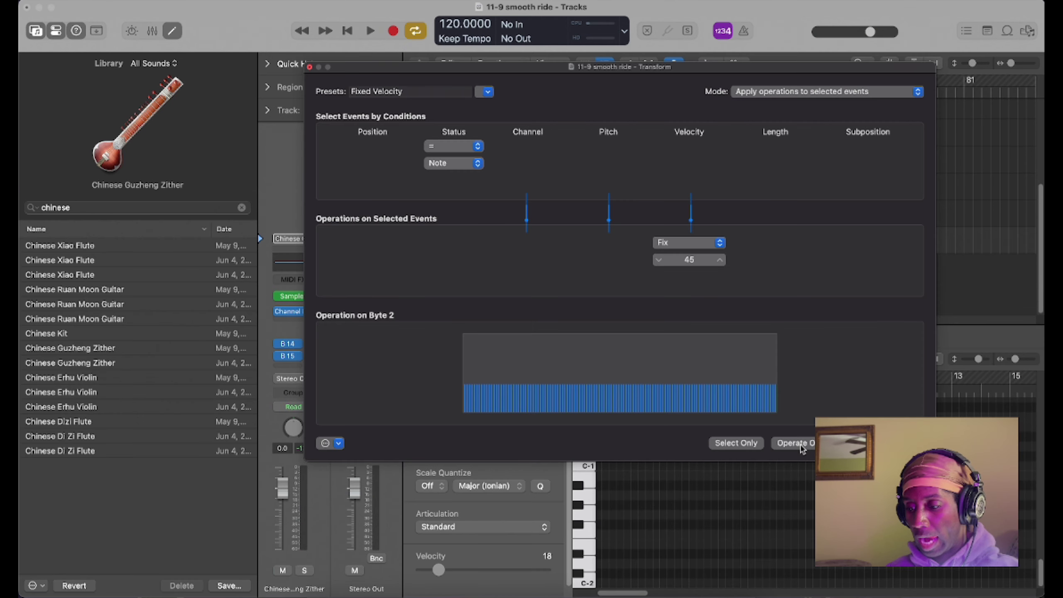
- Apply the Fixed Velocity transform with a value of 45 to the Chinese Guzheng Zither notes and close the Transform window
left_click(800, 444)
key("space")
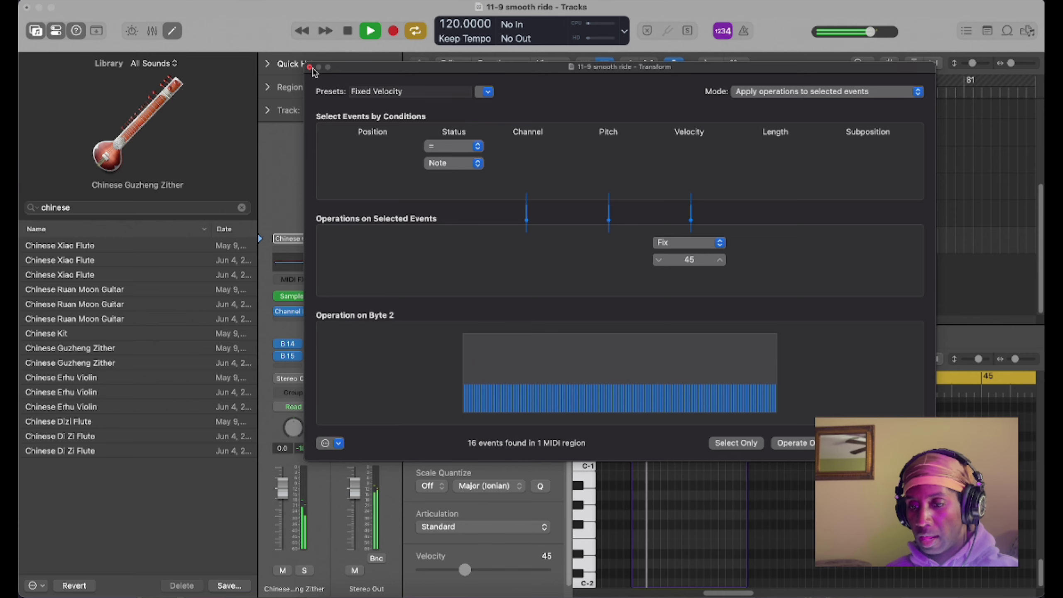
left_click(309, 67)
- Examine the Chinese Guzheng Zither and Fuzzy Synth Guitar regions from bar 33 onward against playback
scroll(510, 419, "up", 2)
scroll(511, 419, "up", 1)
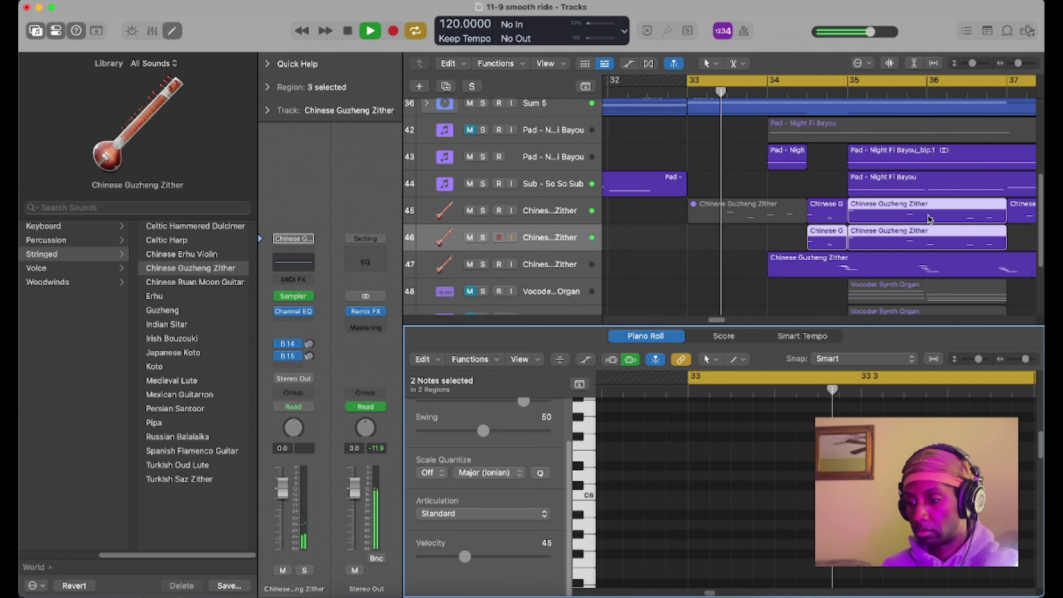
scroll(927, 219, "down", 2)
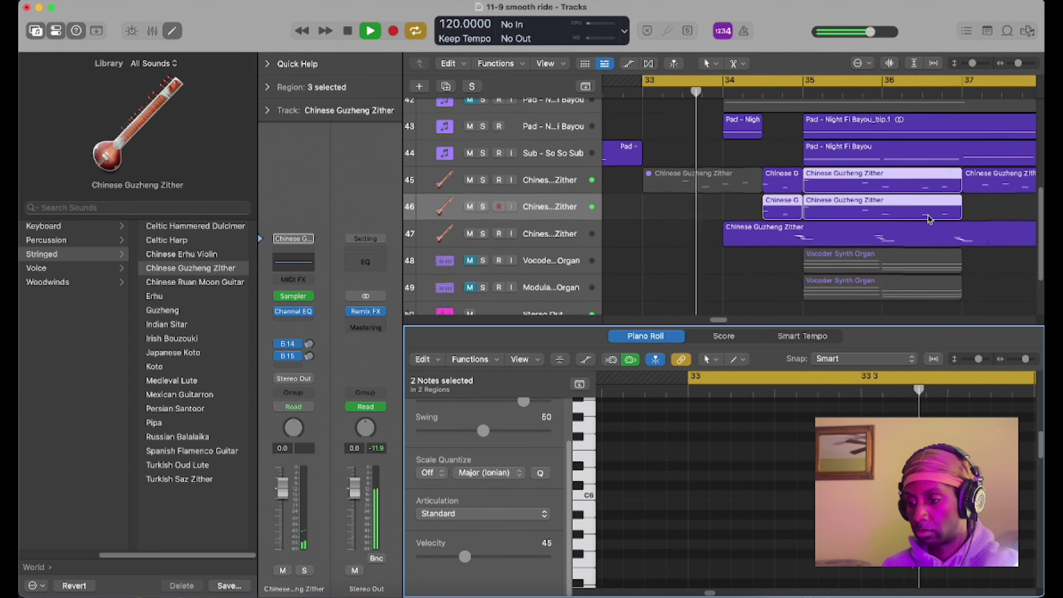
scroll(928, 219, "down", 2)
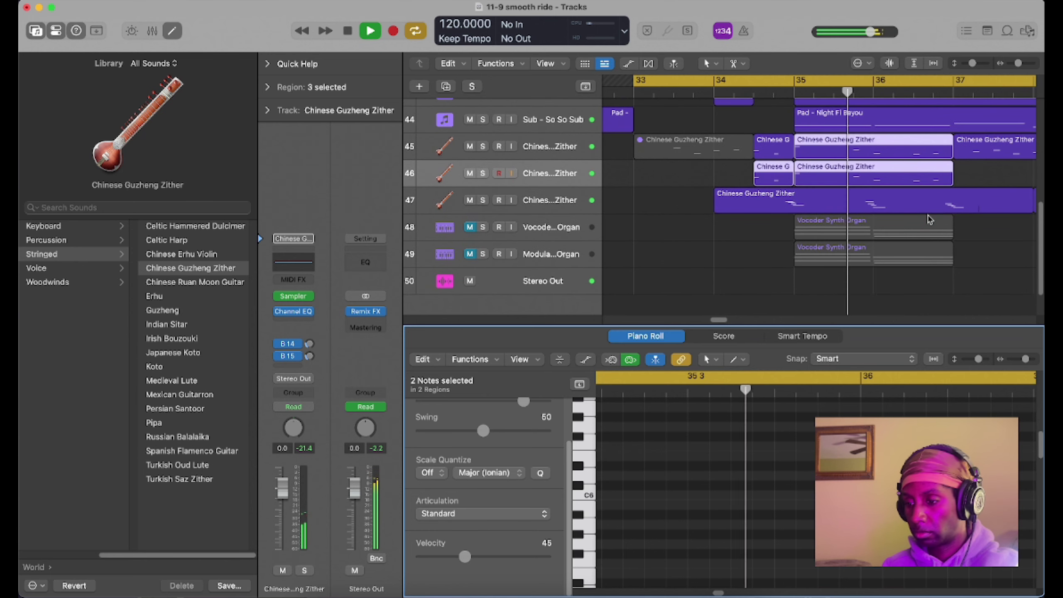
scroll(927, 220, "right", 1)
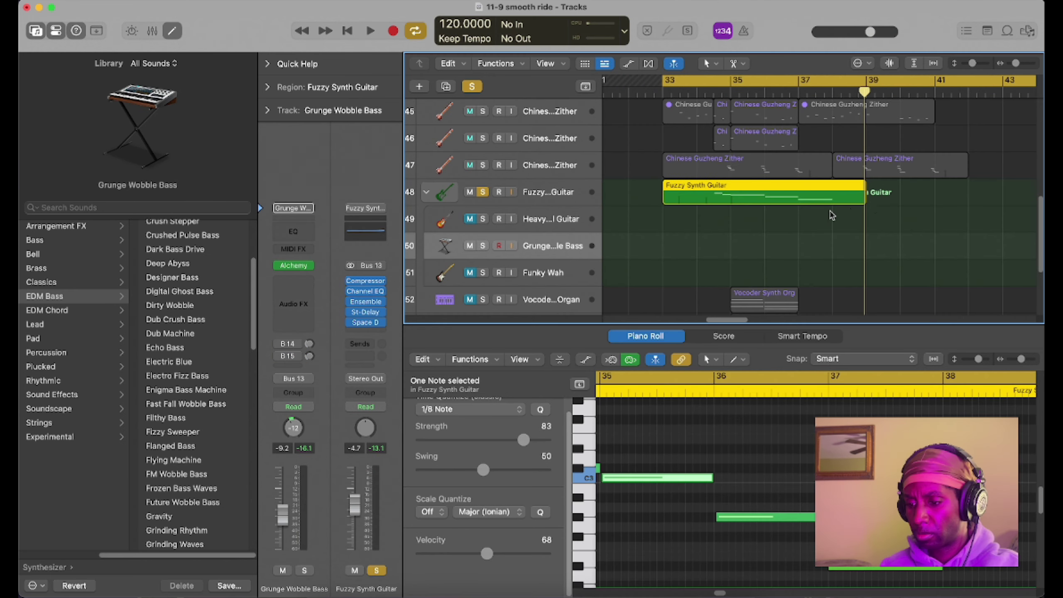
scroll(793, 518, "down", 5)
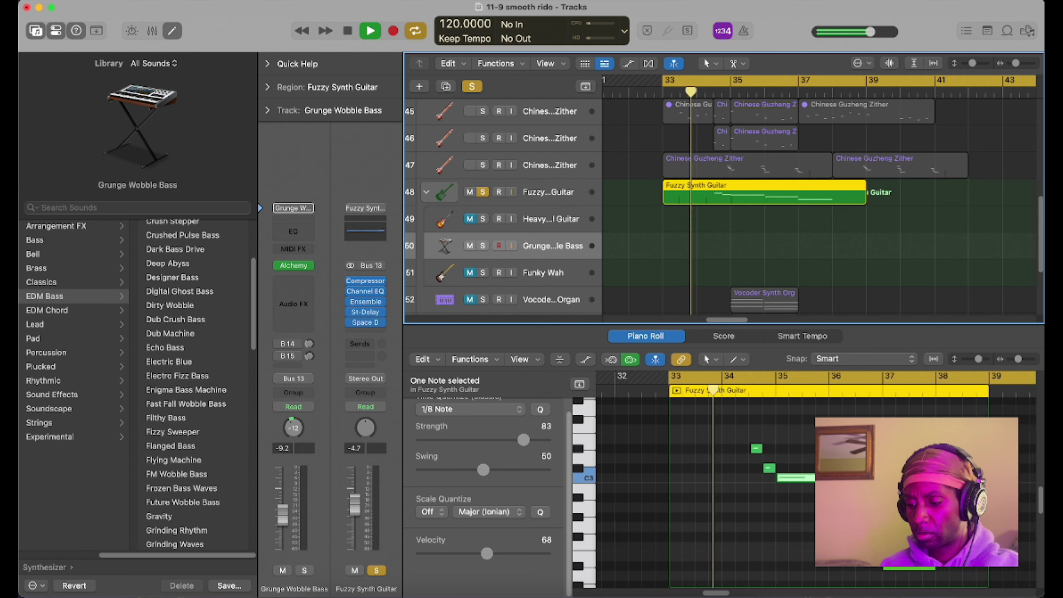